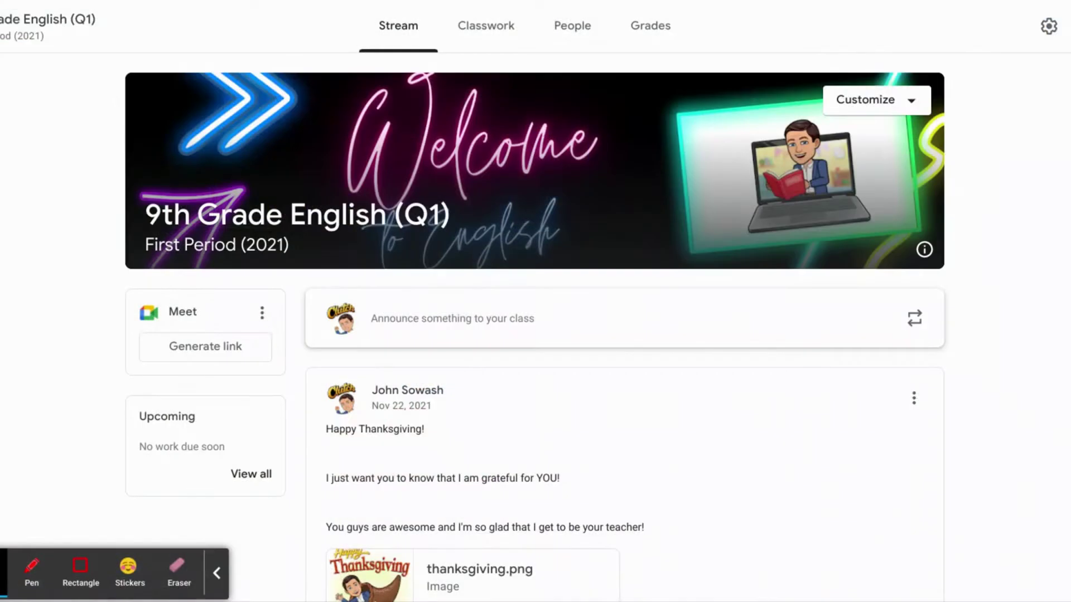
Generate the class Meet link from the Stream's Meet card.
left_click(32, 572)
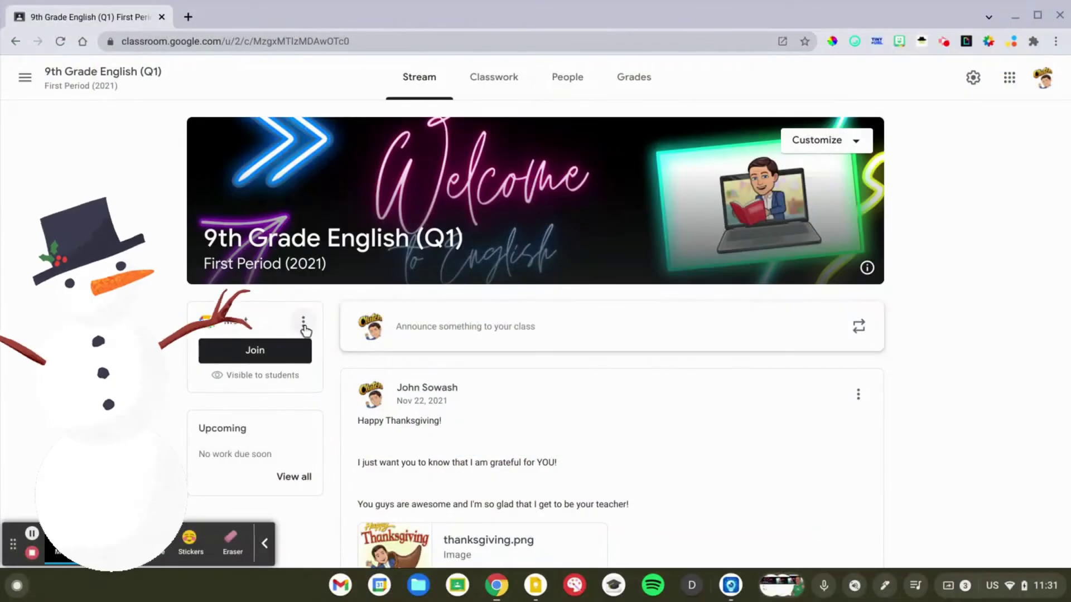
Copy the class Meet link from the Meet card's options menu.
left_click(304, 326)
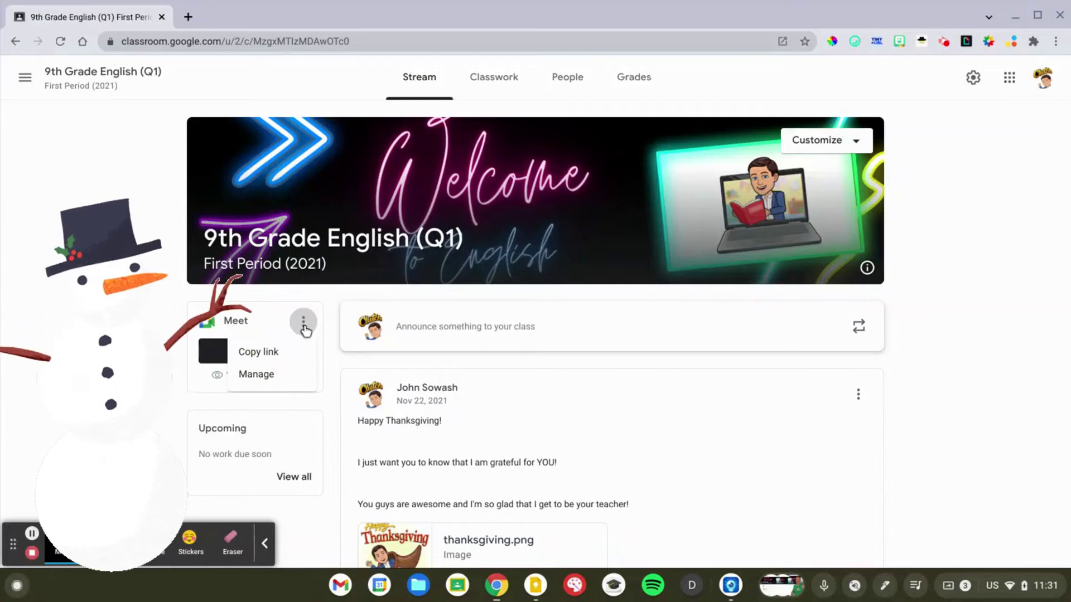
left_click(279, 353)
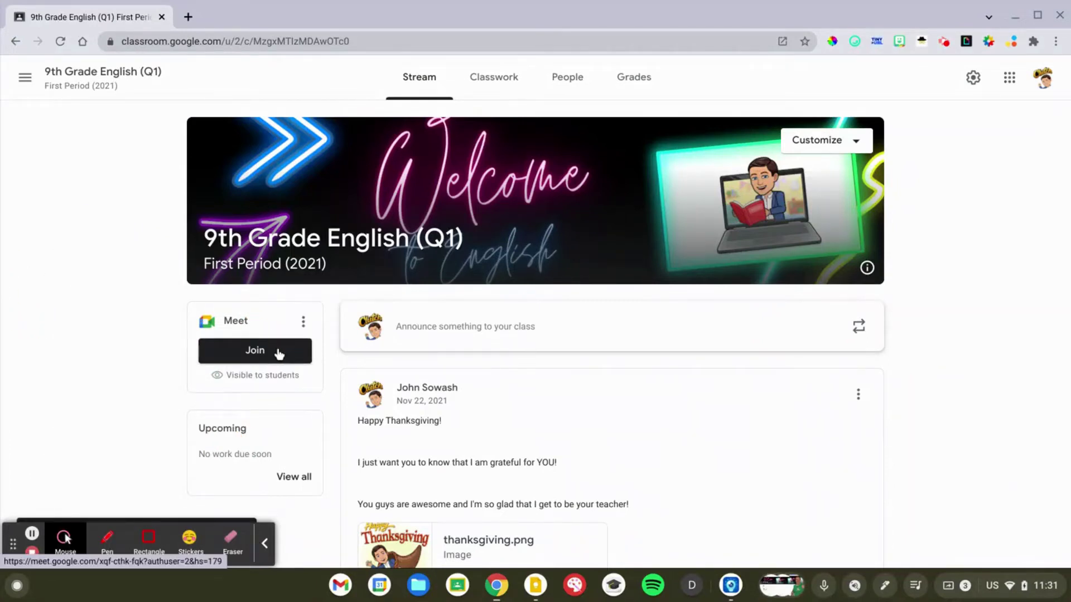
left_click(107, 539)
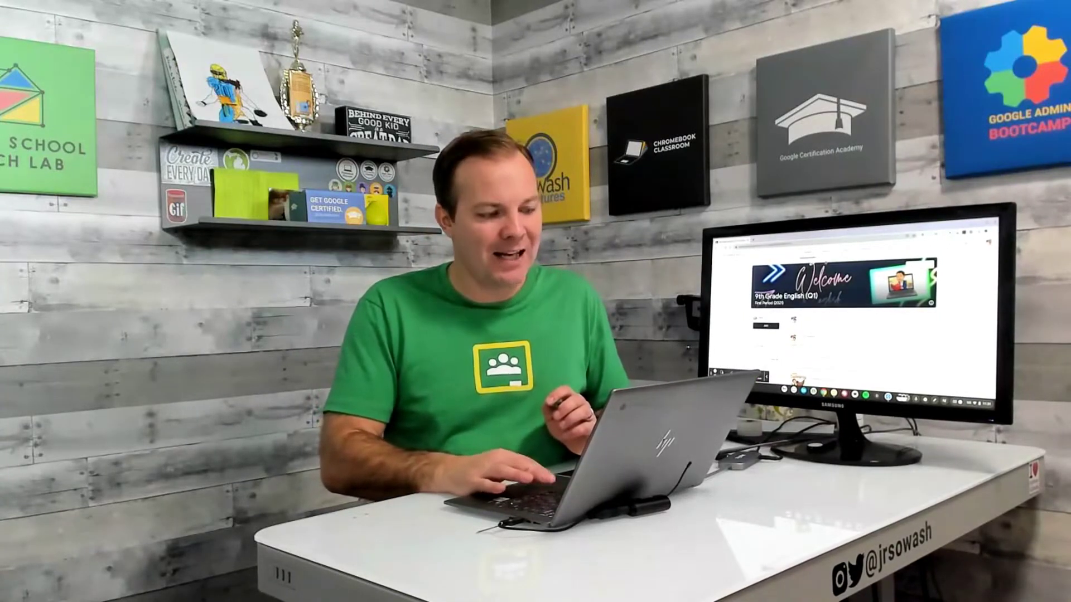
Start a new material titled Reading Group 3 and attach the copied Meet link.
left_click(491, 90)
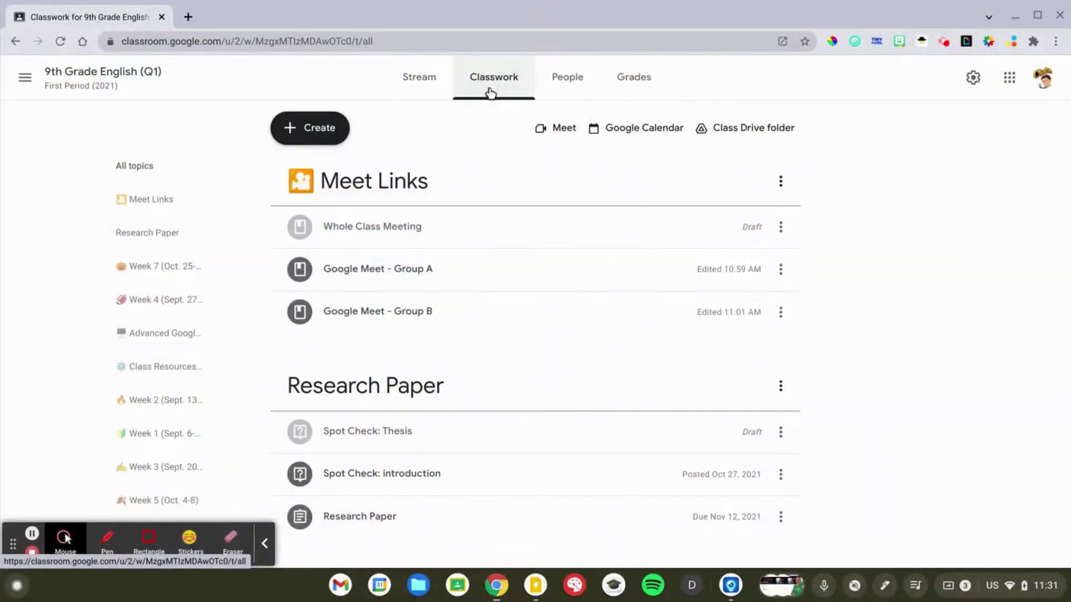
left_click(334, 129)
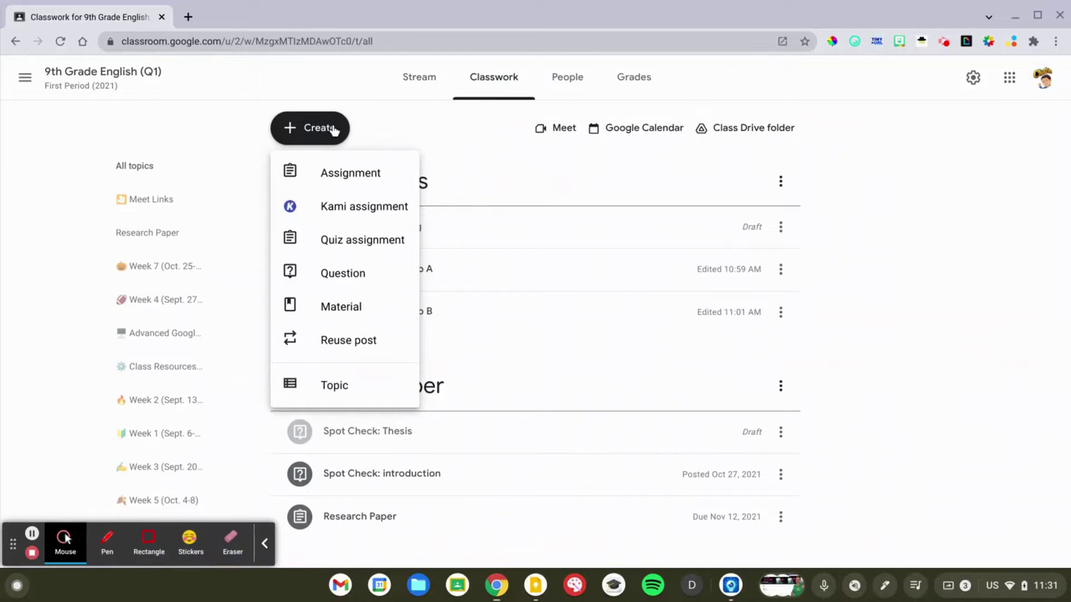
left_click(333, 315)
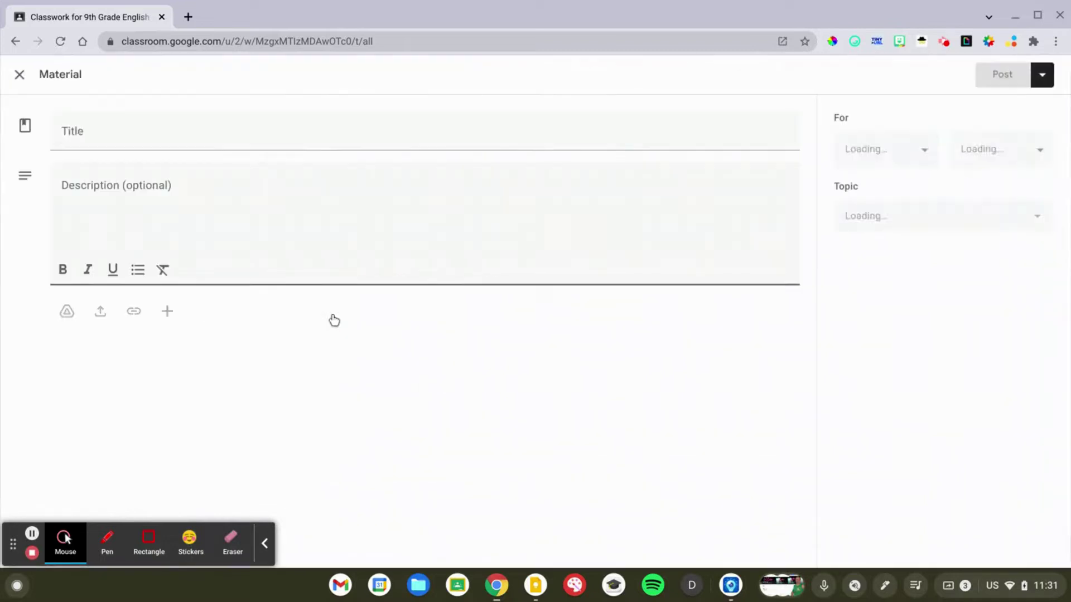
type("Reading Group 3")
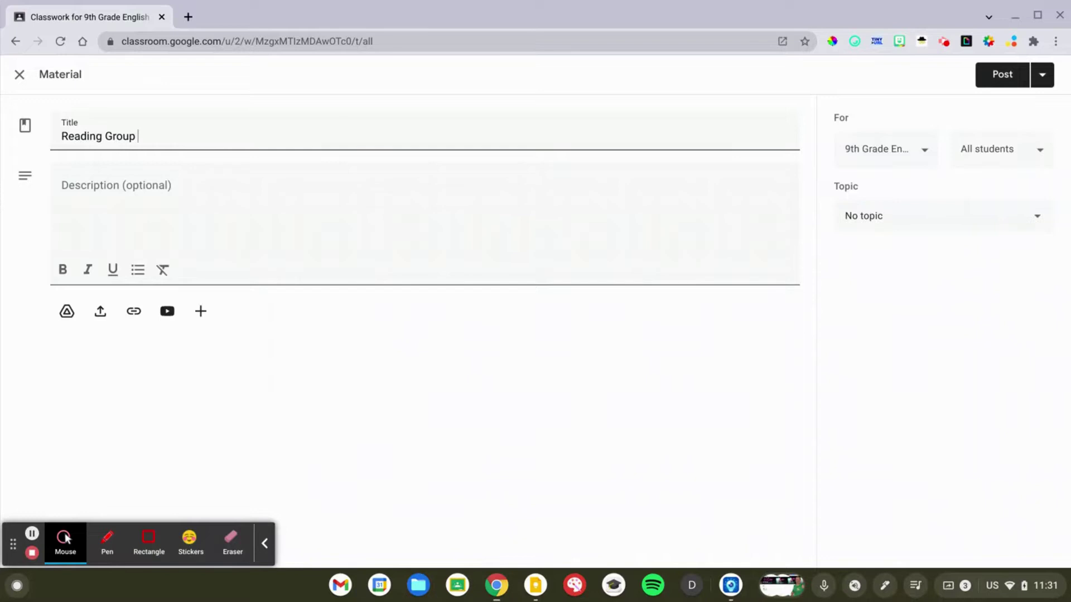
left_click(135, 314)
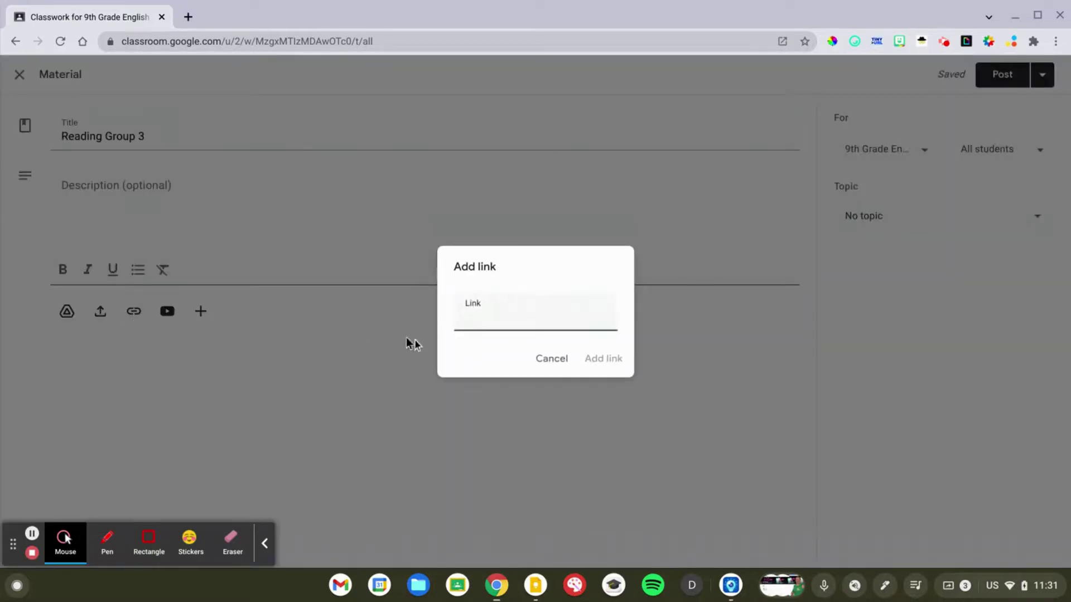
key("ctrl+v")
left_click(602, 360)
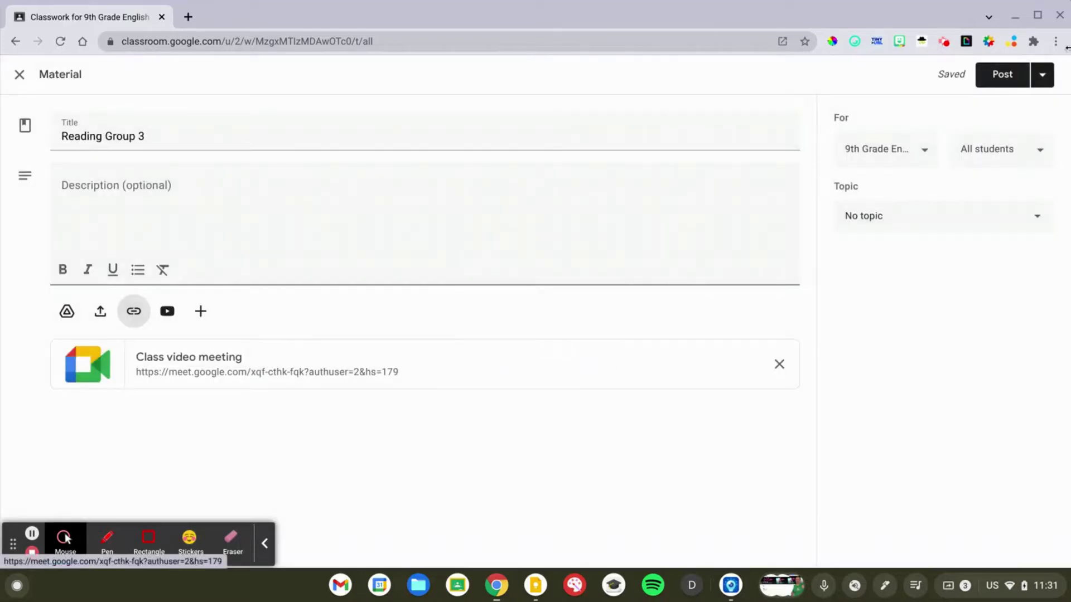
File the material under the Meet Links topic and save it as a draft.
left_click(1004, 212)
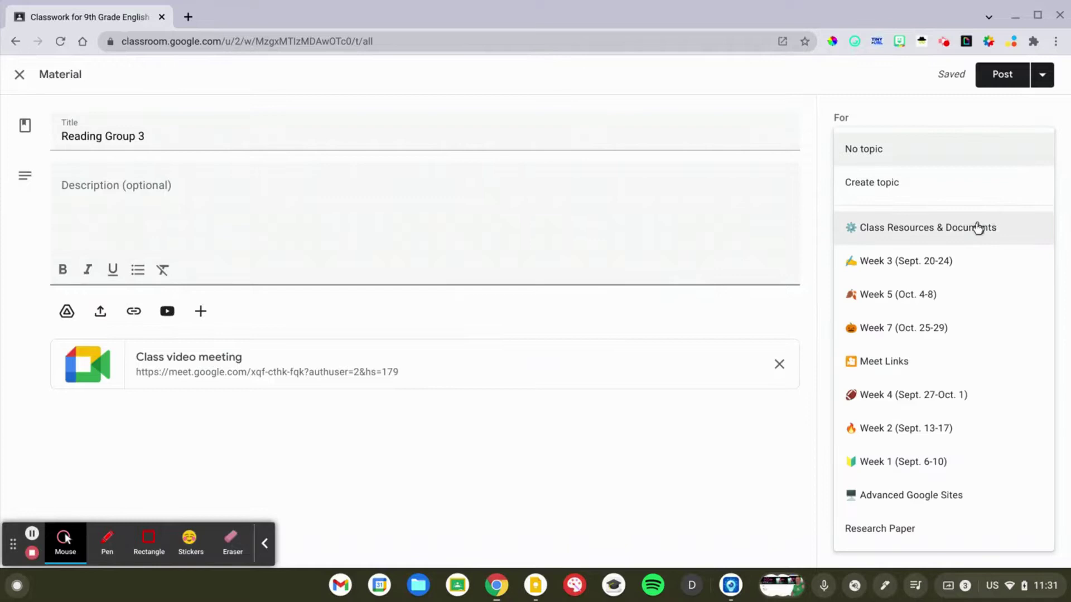
left_click(913, 363)
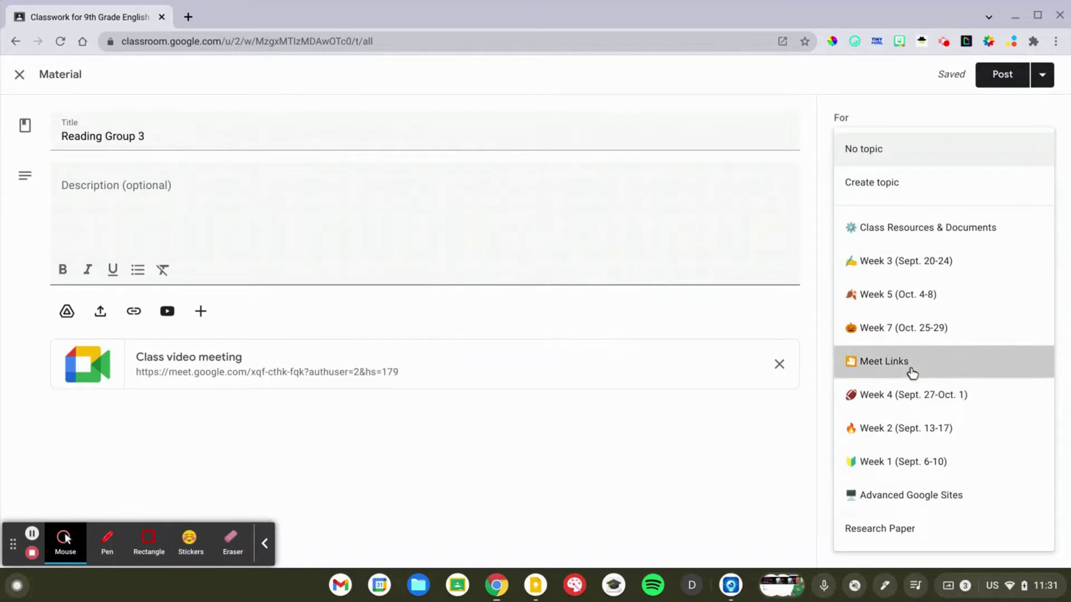
left_click(1042, 75)
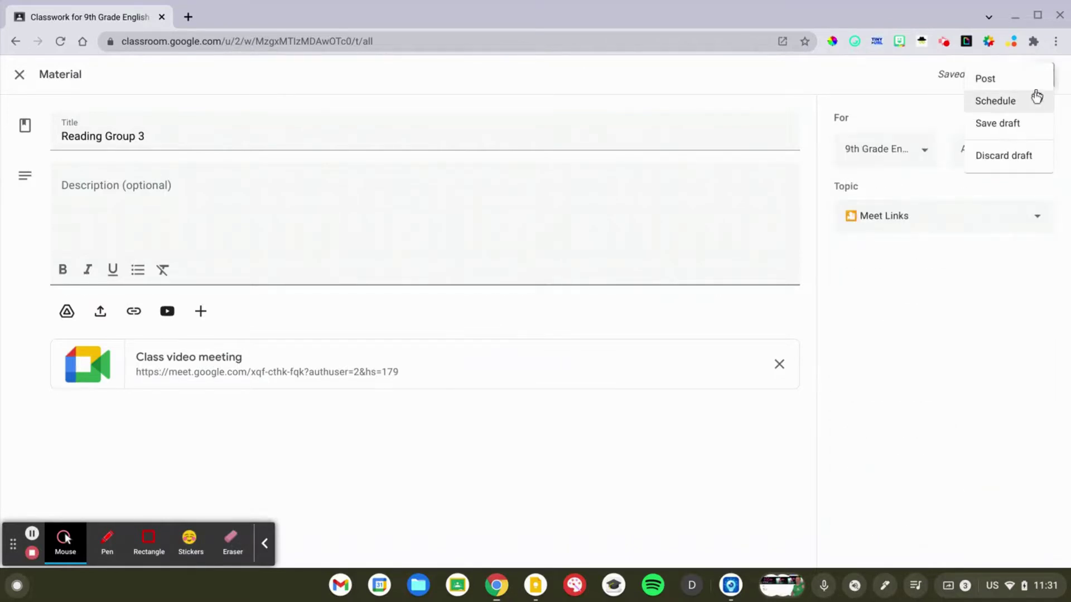
left_click(1022, 118)
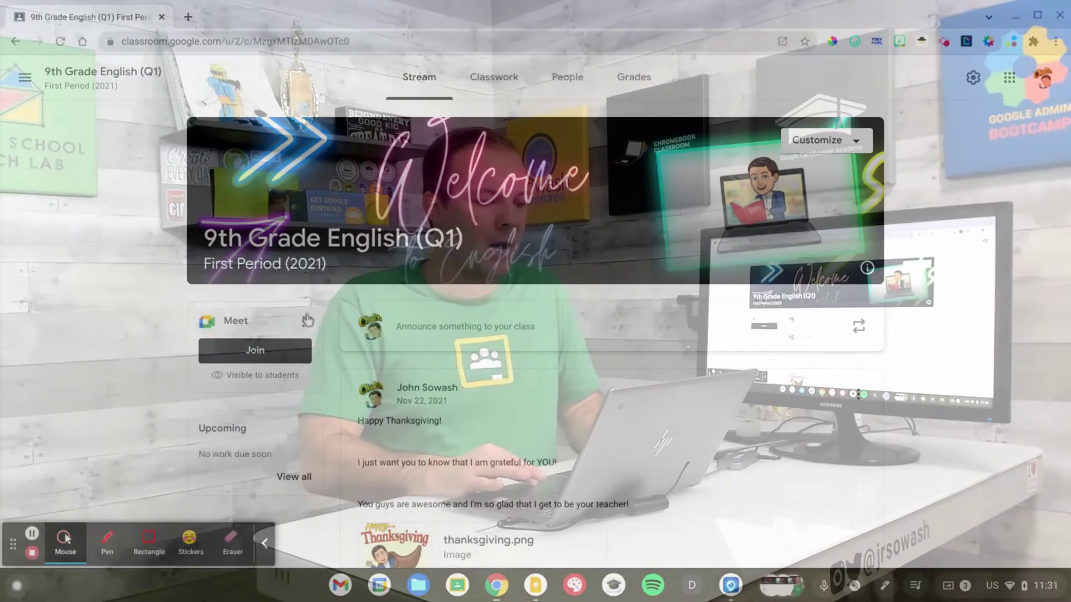
Reset the class Meet link in its Manage settings, then copy the newly generated link.
left_click(303, 322)
left_click(278, 377)
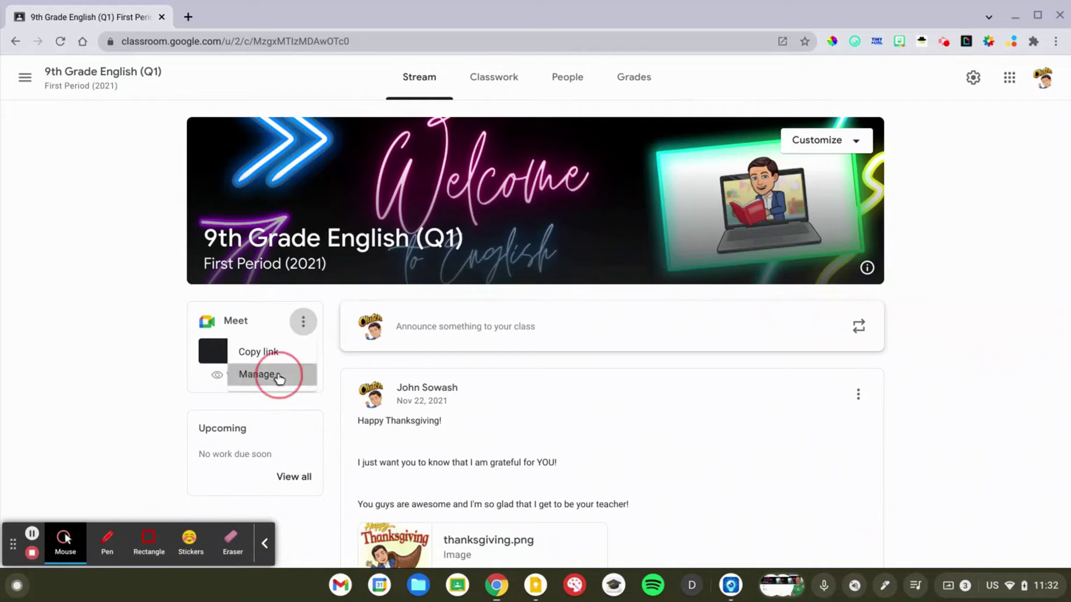
left_click(542, 323)
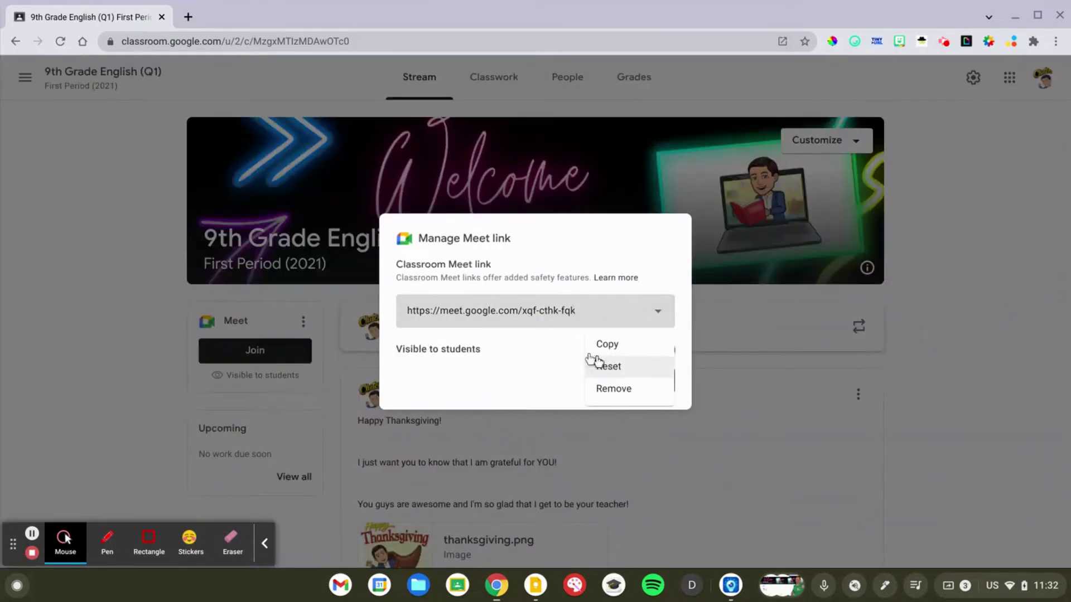
left_click(563, 347)
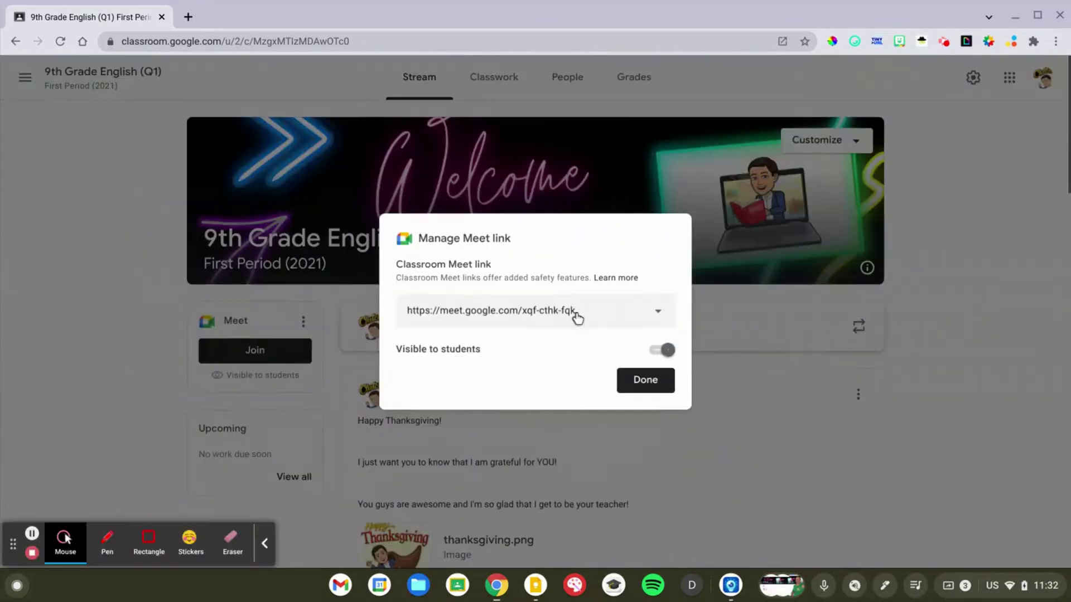
left_click(587, 320)
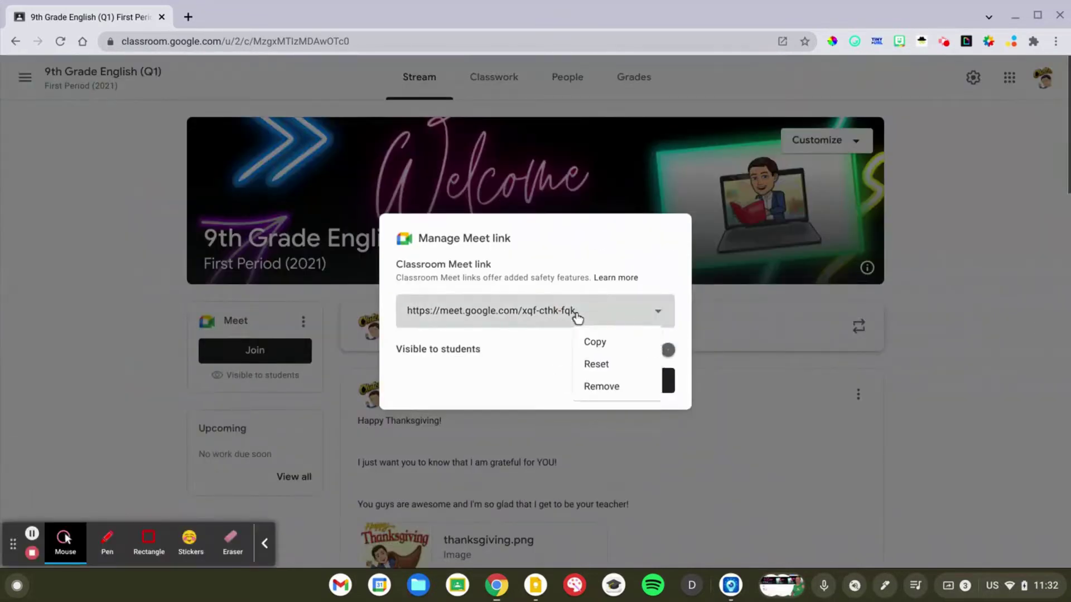
left_click(607, 367)
left_click(641, 348)
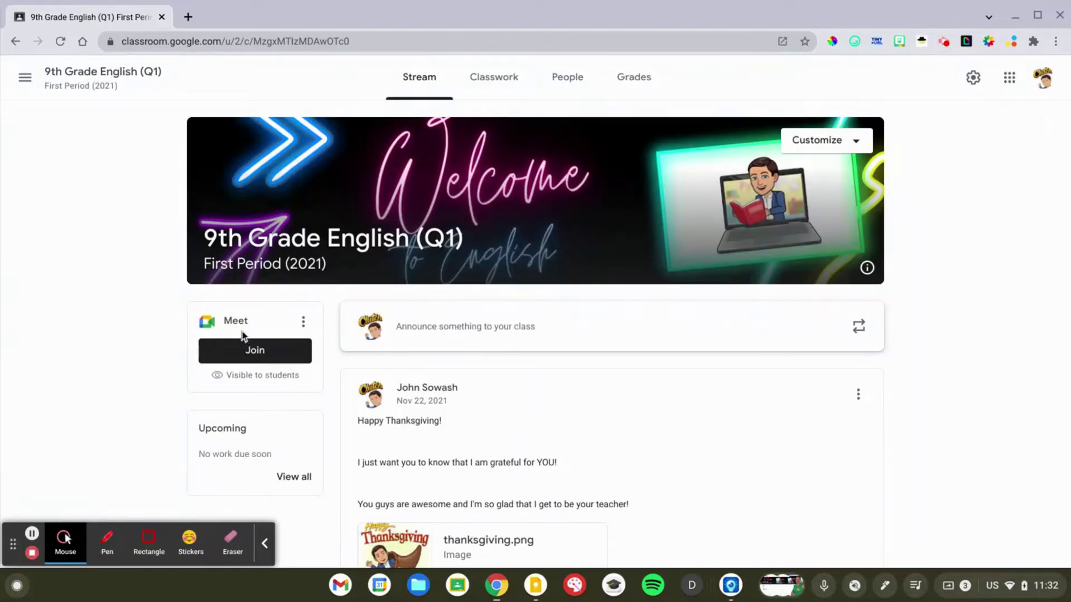
left_click(304, 323)
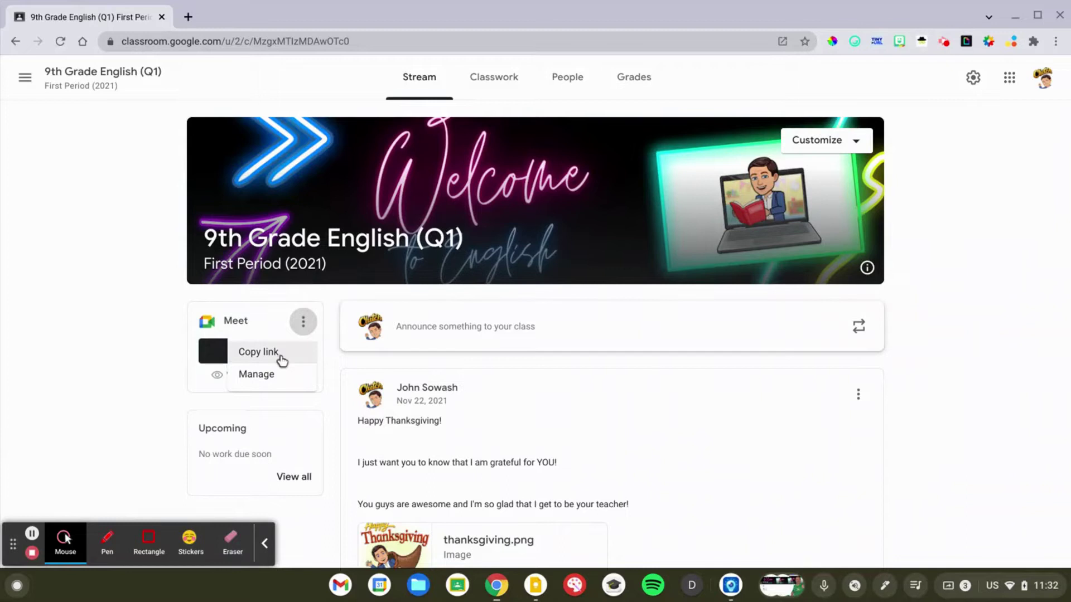
left_click(285, 356)
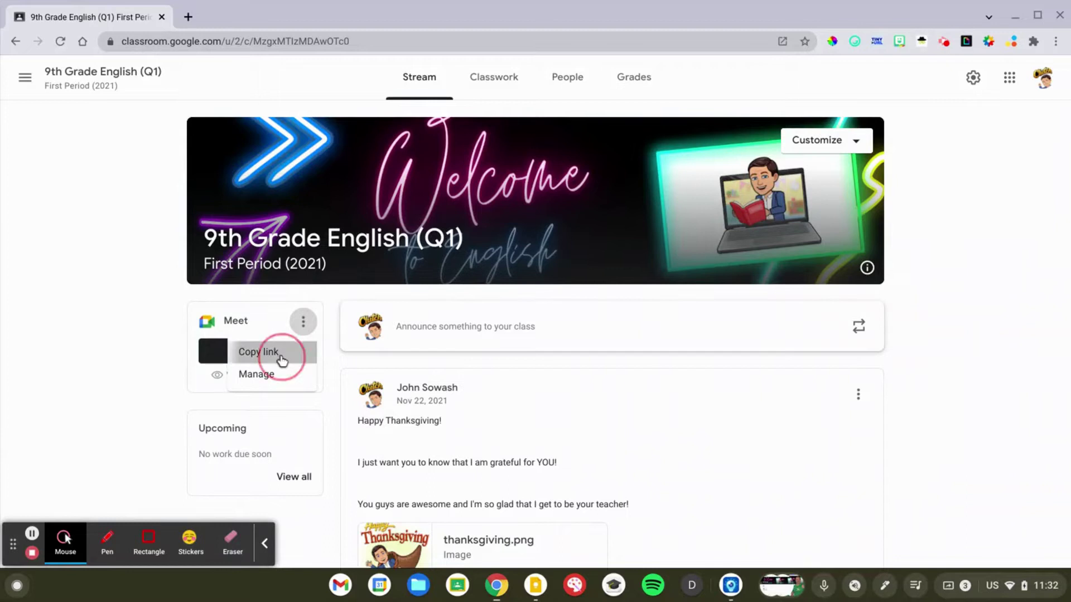
Create a new material titled Reading Group 4 and paste the Meet link as its attachment.
left_click(494, 77)
left_click(324, 126)
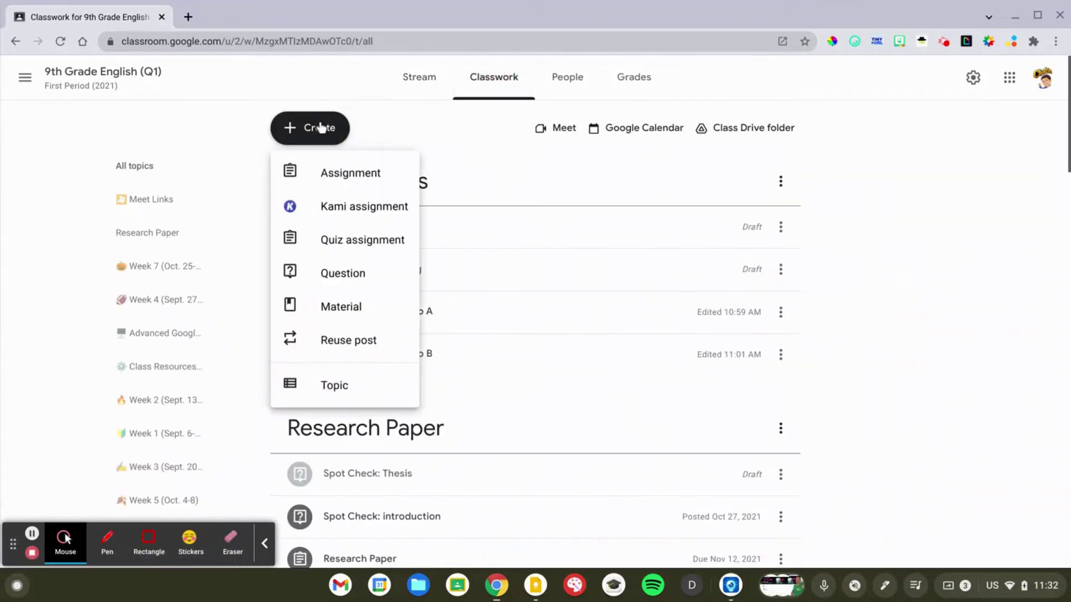
left_click(350, 317)
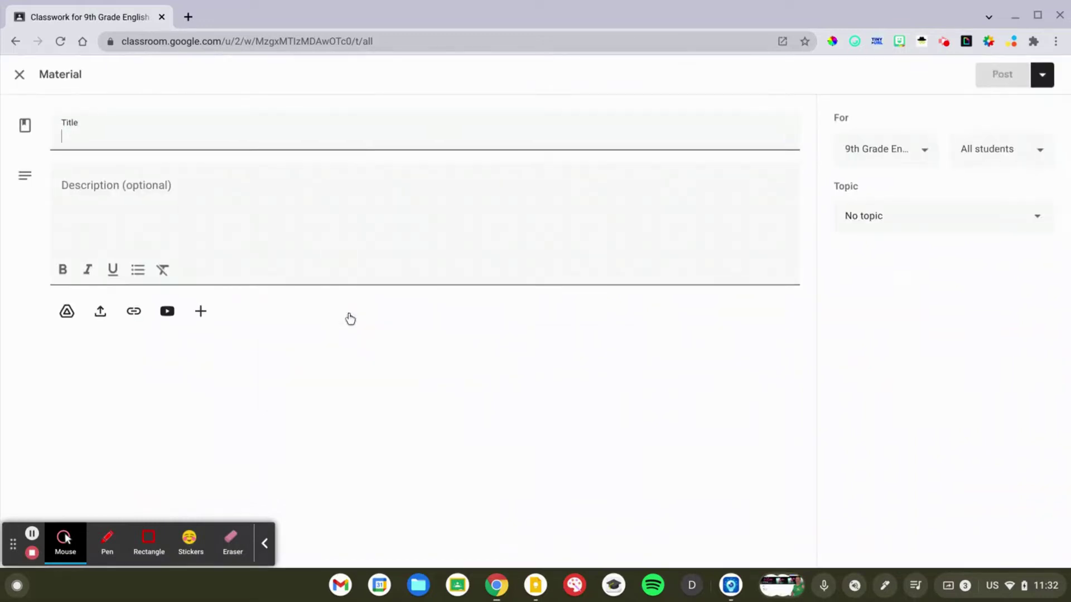
type("Rra")
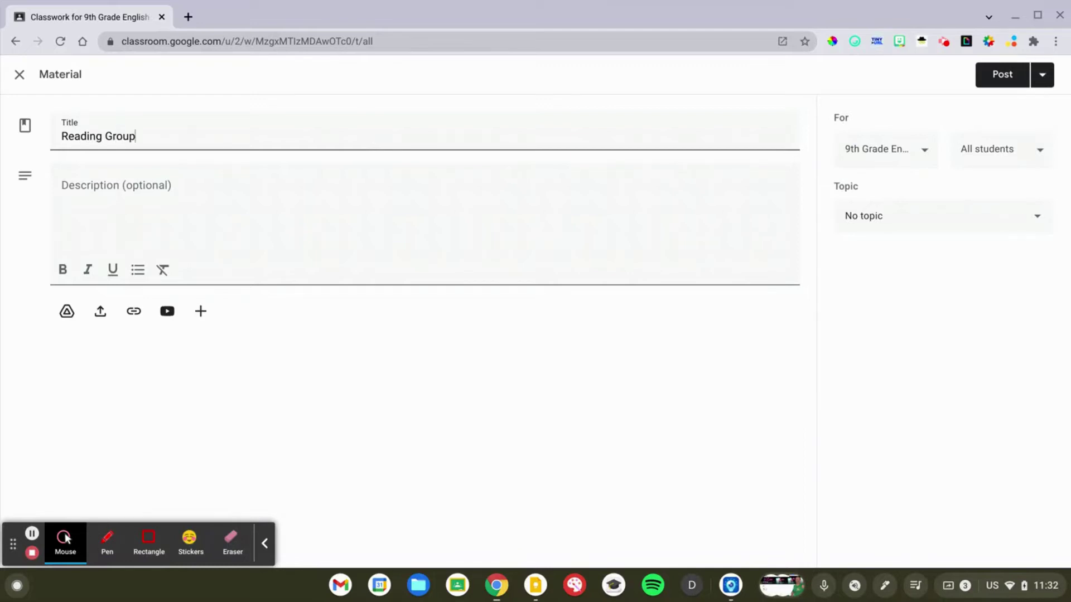
left_click(134, 311)
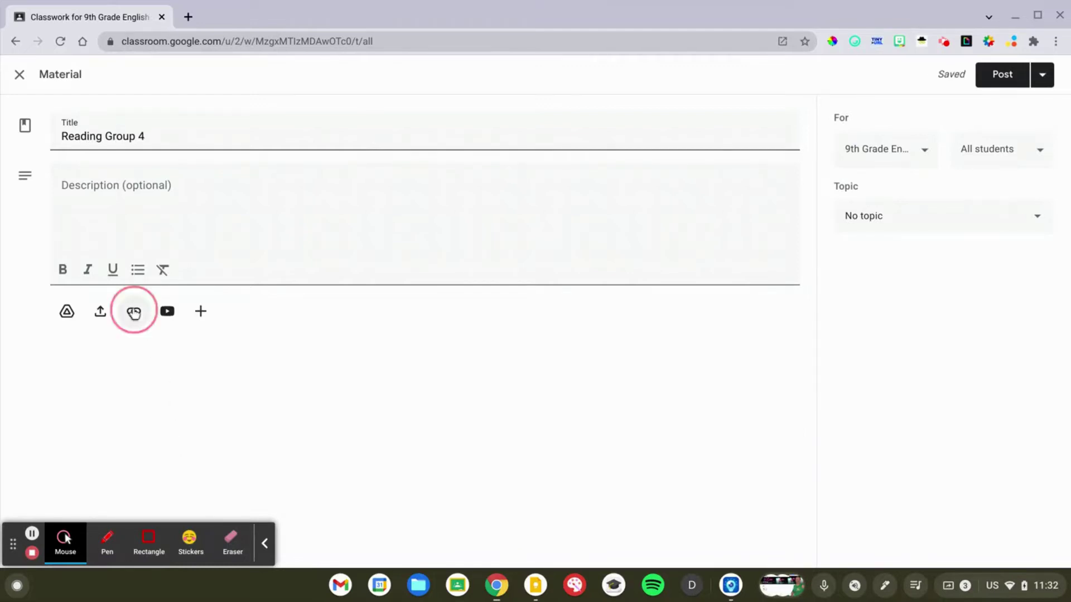
type("https://meet.google.com/nsy-npqb-fue")
scroll(608, 318, "up", 6)
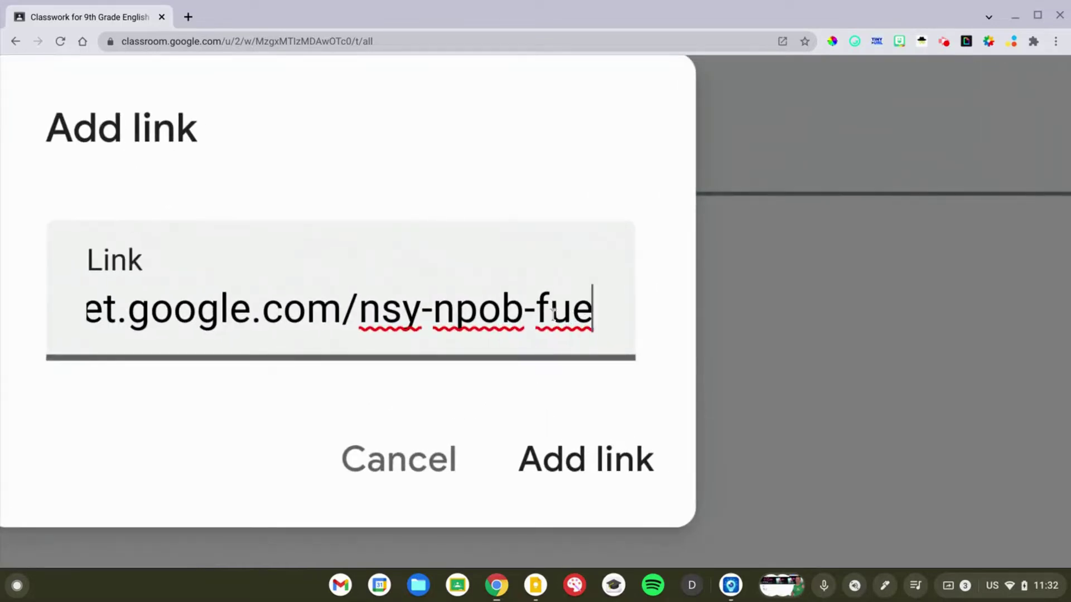
scroll(557, 315, "down", 6)
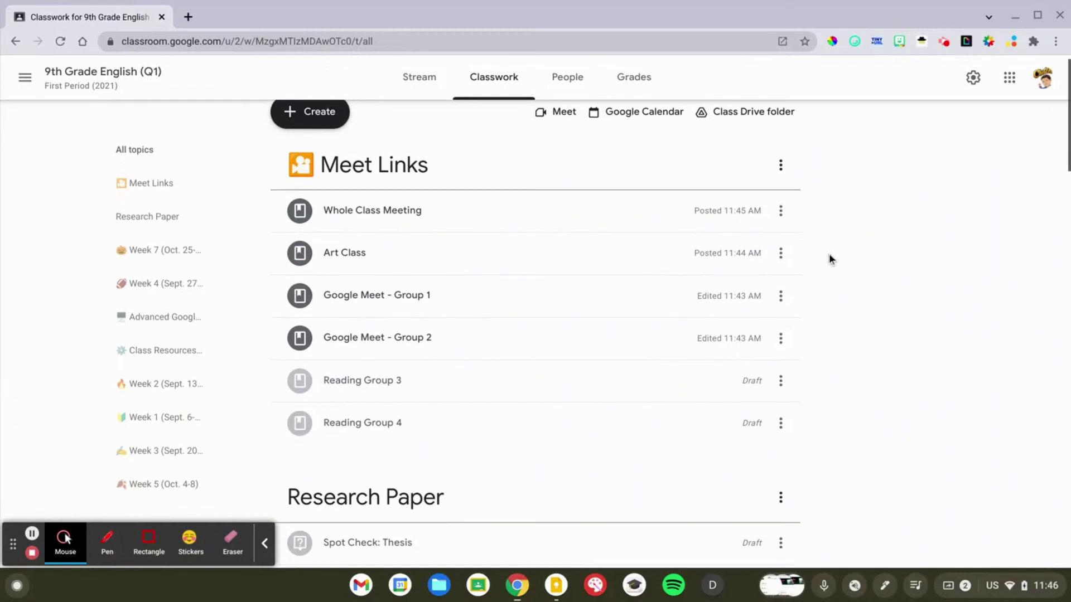
Expand Google Meet - Group 1 to view its 3 students and Class video meeting link.
scroll(831, 259, "down", 1)
left_click(107, 541)
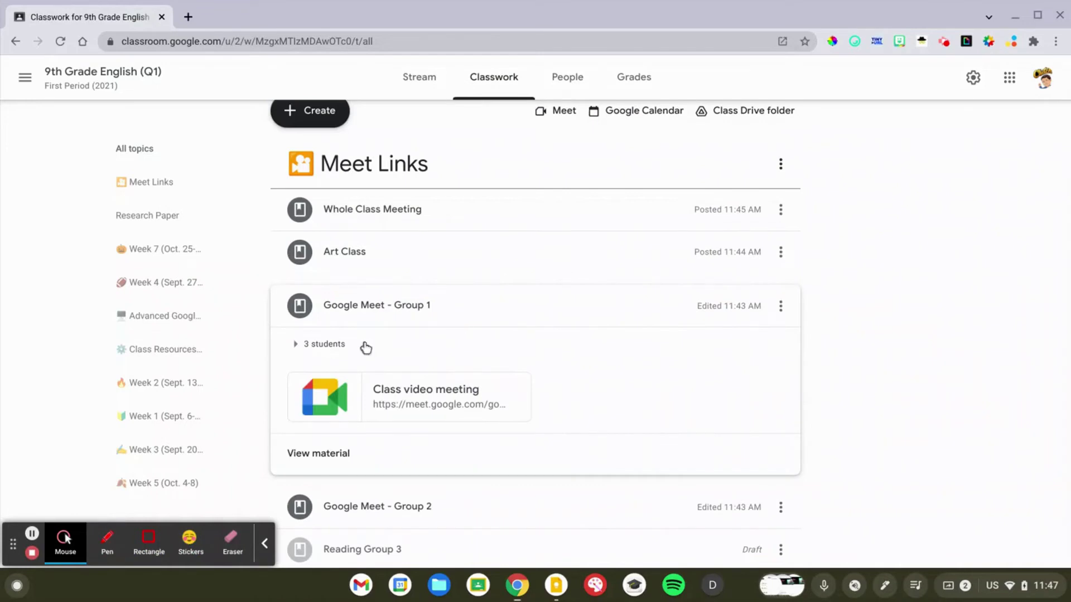
scroll(303, 361, "up", 5)
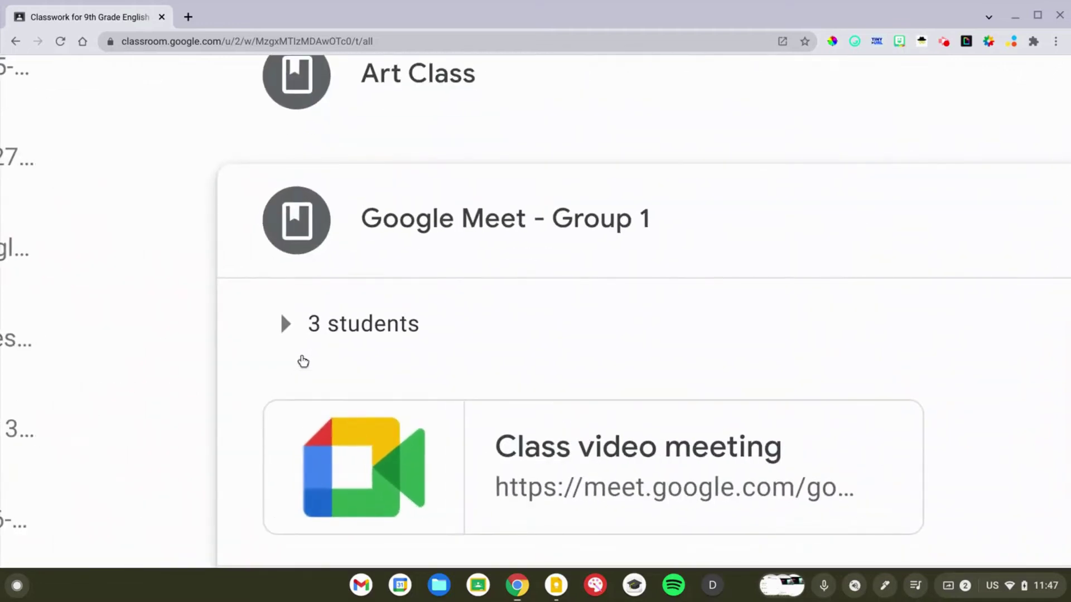
scroll(303, 362, "down", 5)
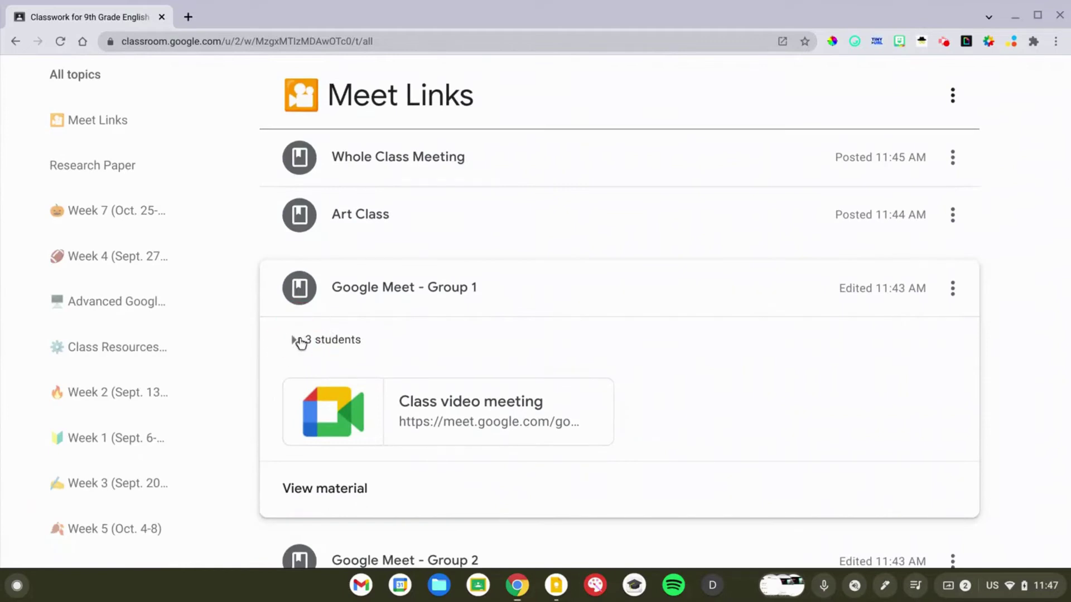
left_click(325, 341)
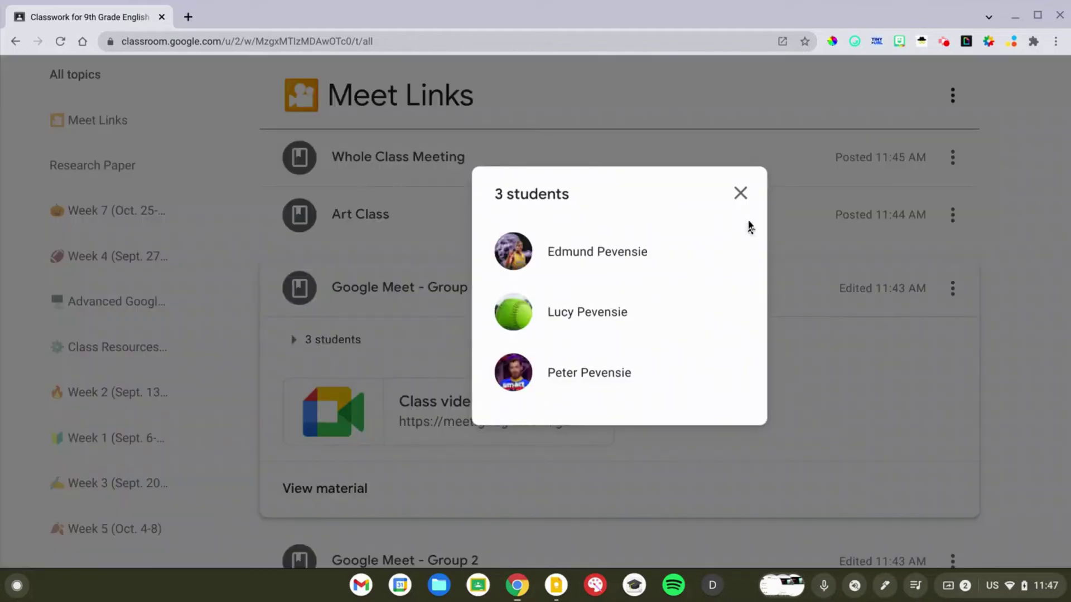
left_click(740, 194)
left_click(952, 288)
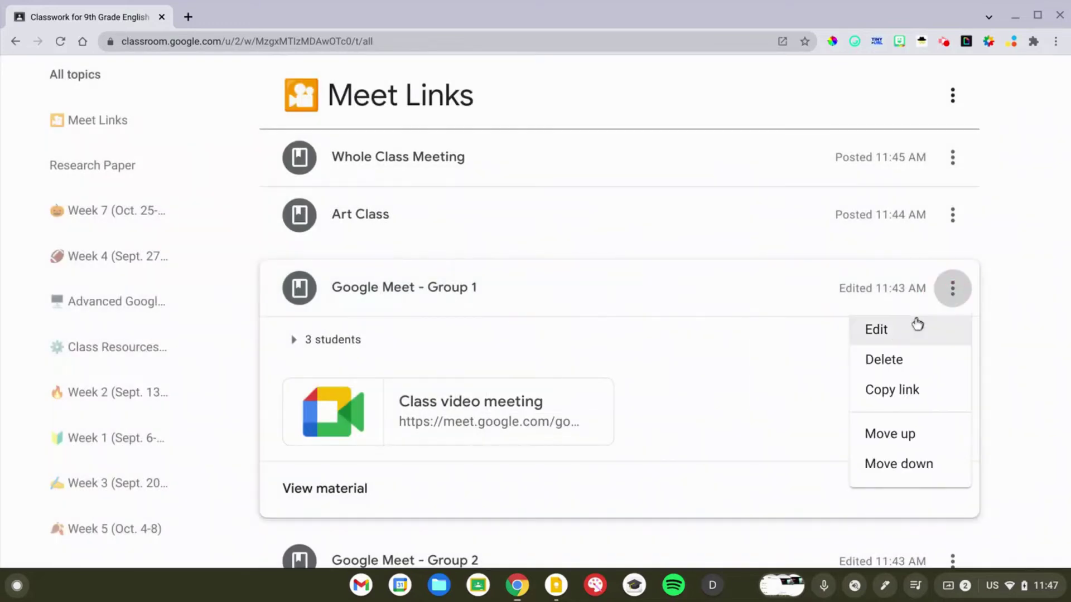
left_click(909, 328)
right_click(905, 329)
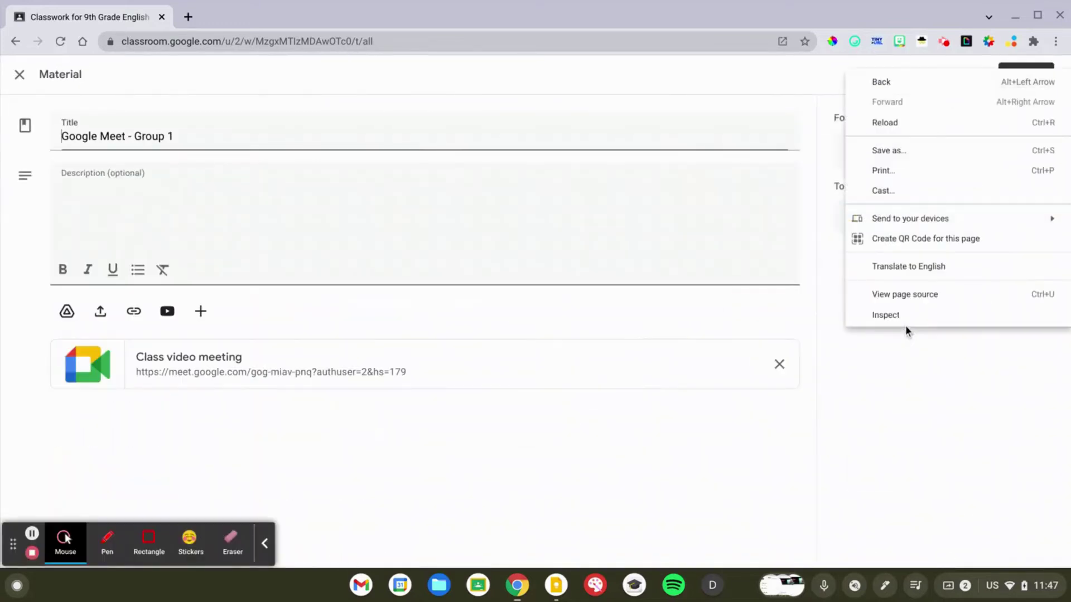
left_click(863, 371)
left_click(905, 150)
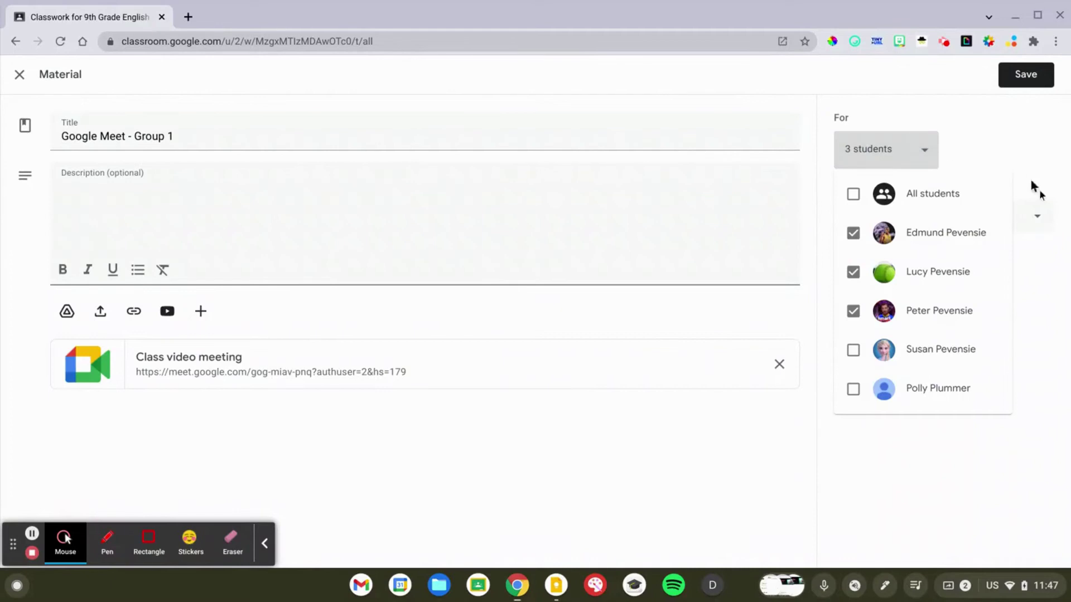
scroll(1040, 256, "up", 3)
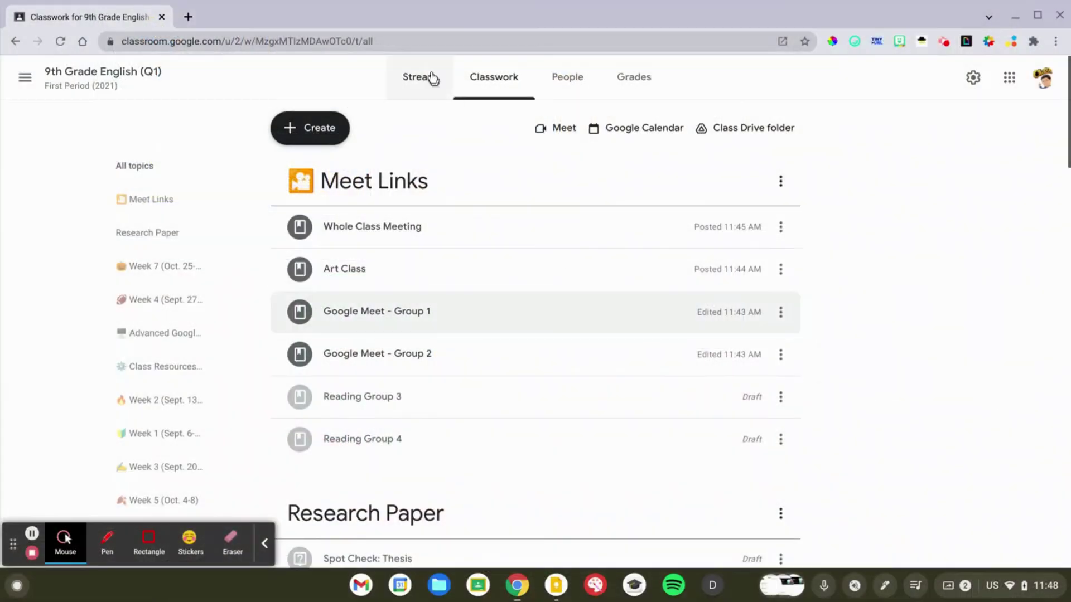
Switch off 'Visible to students' for the Stream's class Meet link in its Manage settings.
left_click(430, 77)
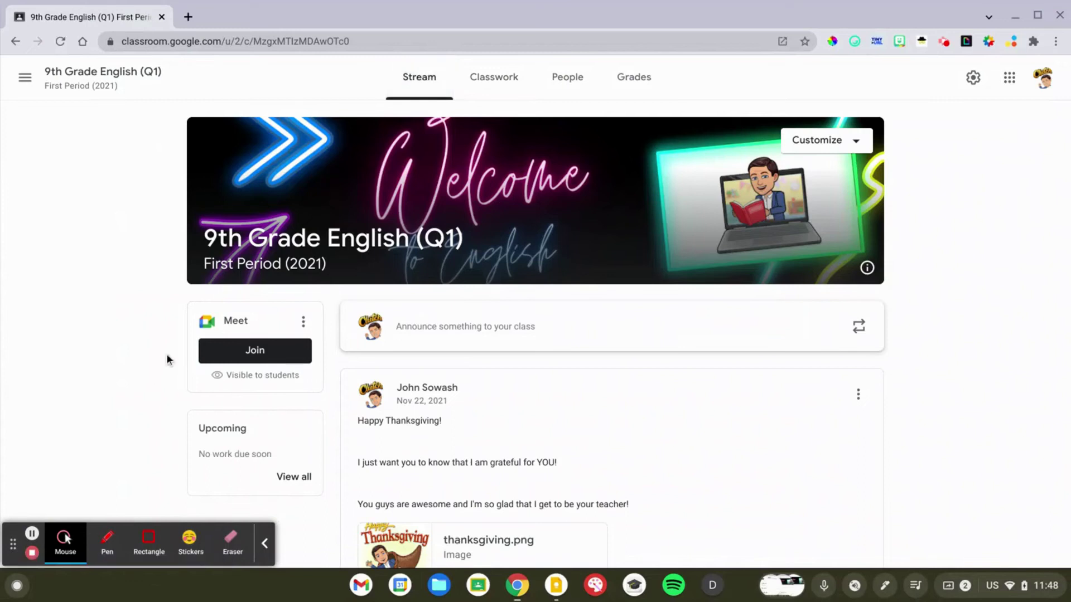
scroll(168, 359, "up", 3)
scroll(168, 359, "up", 2)
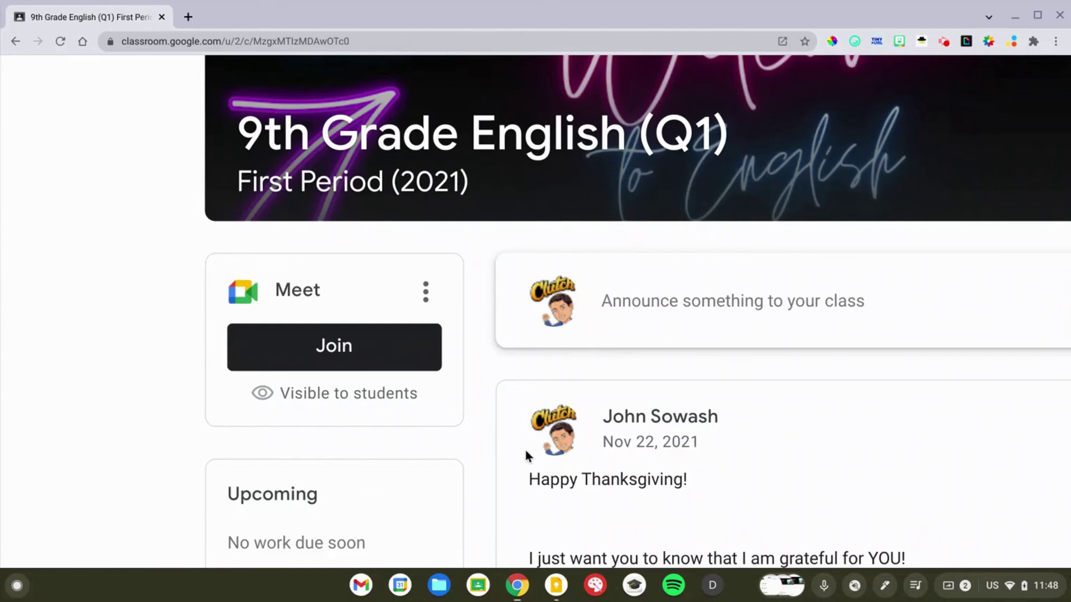
left_click(425, 292)
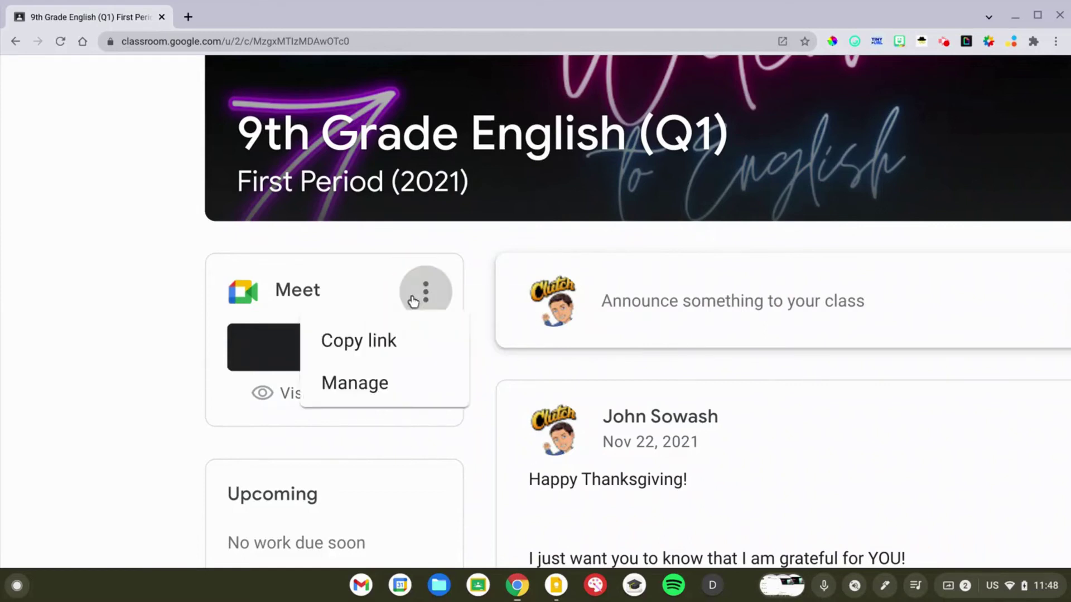
left_click(360, 393)
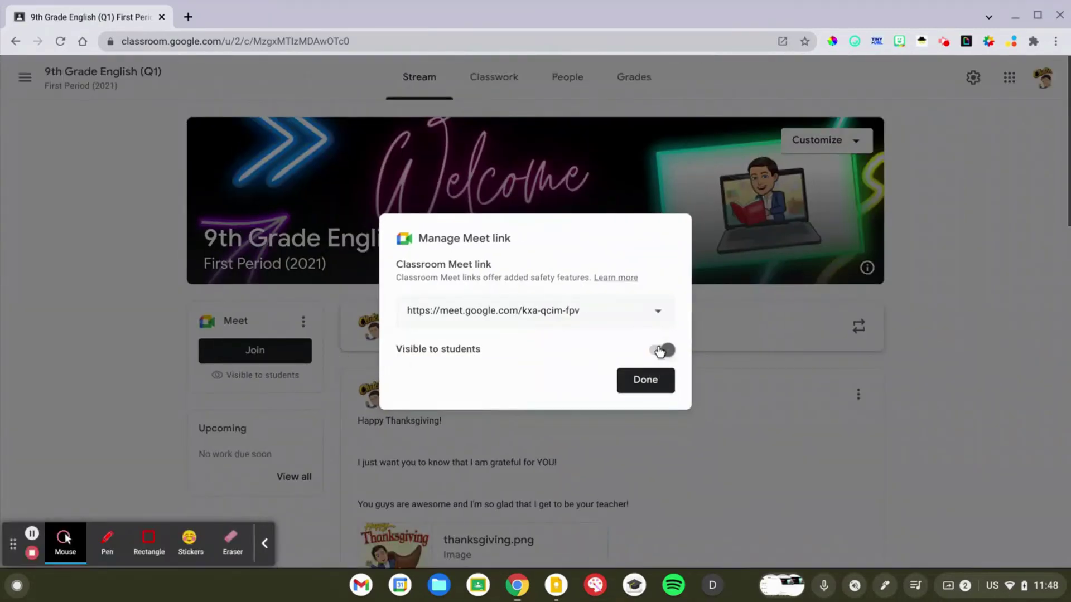
left_click(659, 350)
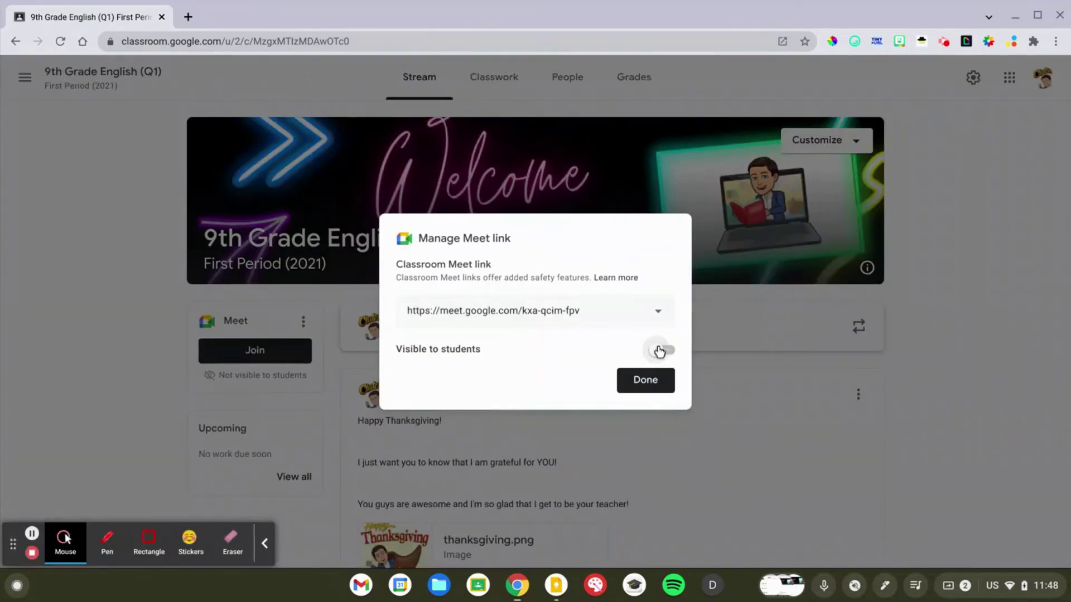
left_click(657, 382)
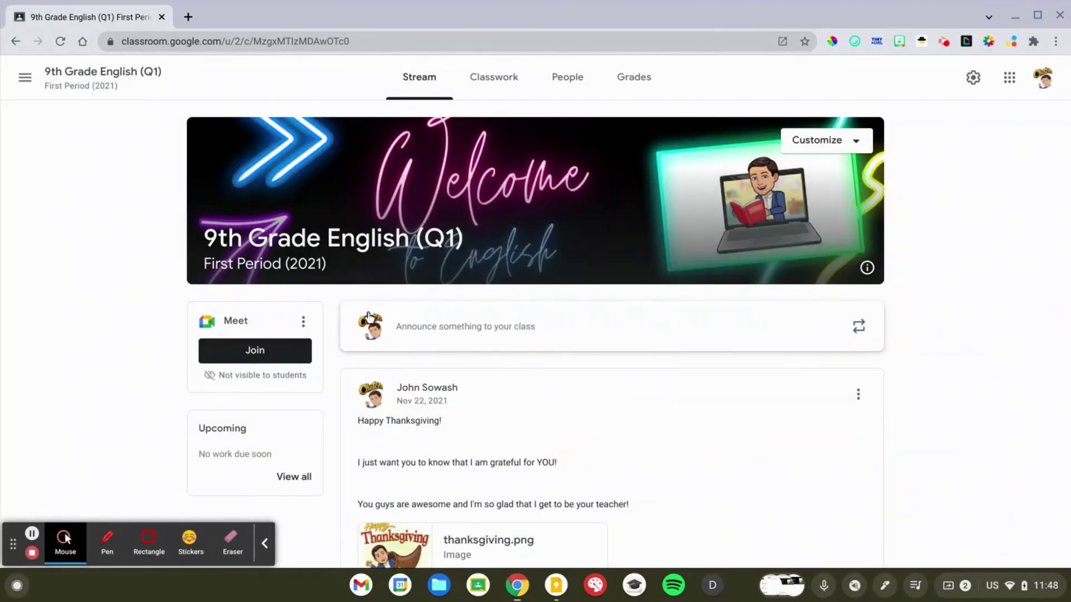
Go back to Classwork, where the Meet Links topic lists six materials.
left_click(502, 89)
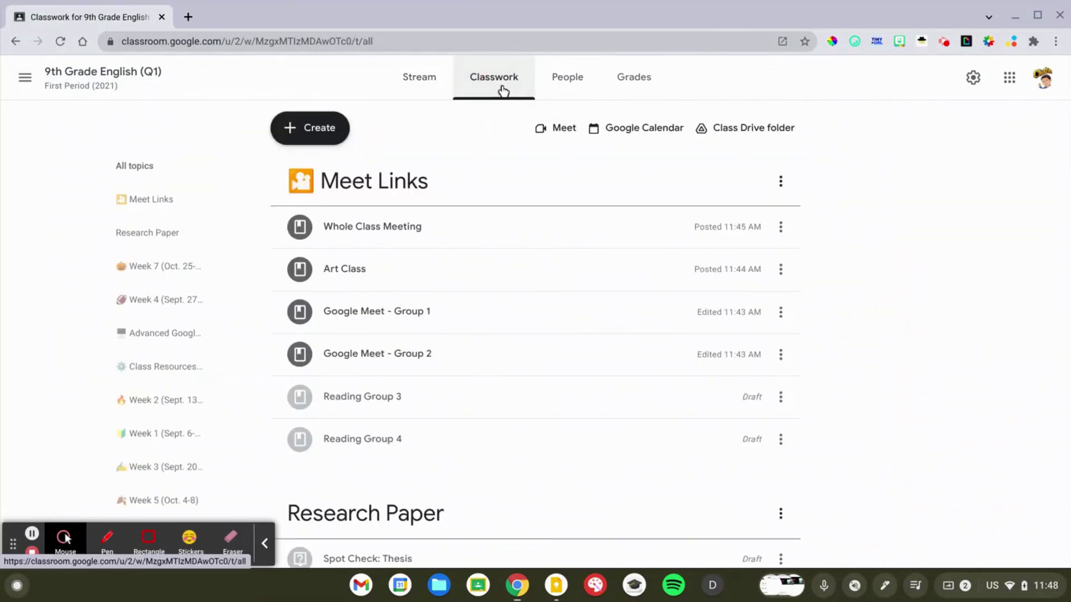